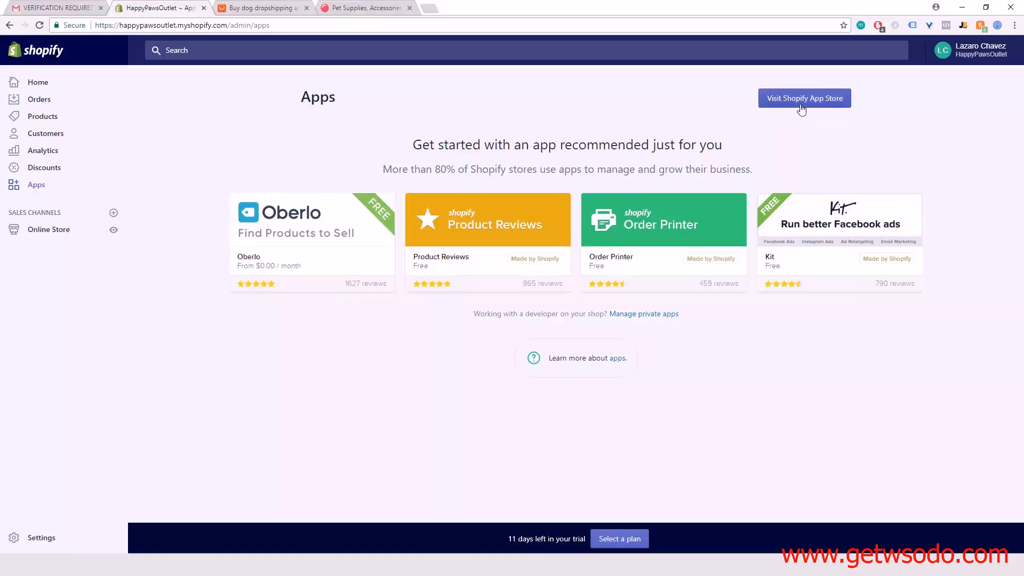
Step: Open the Shopify App Store, search it for "oberlo" and open the Oberlo app's listing
click(820, 105)
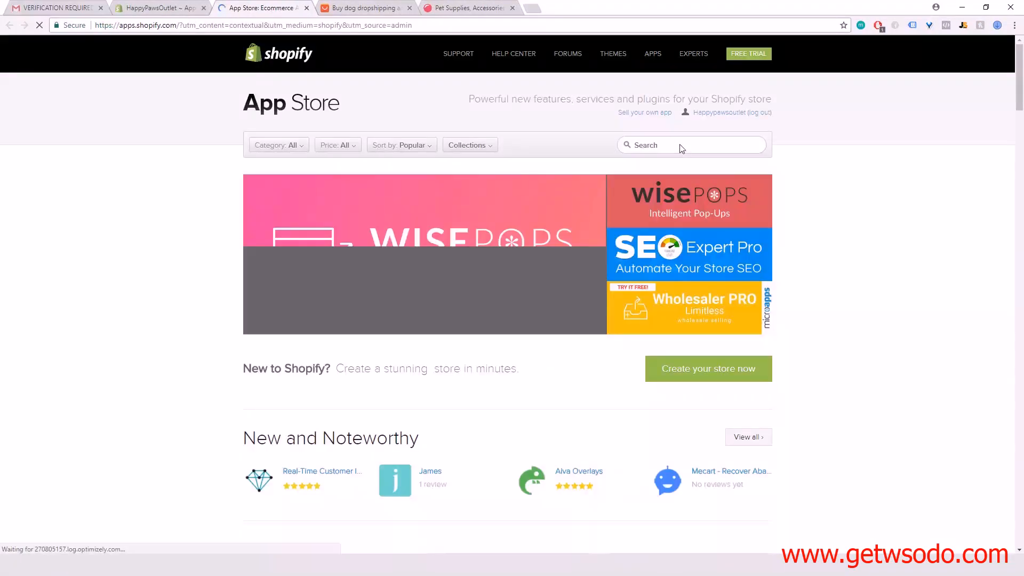
click(681, 148)
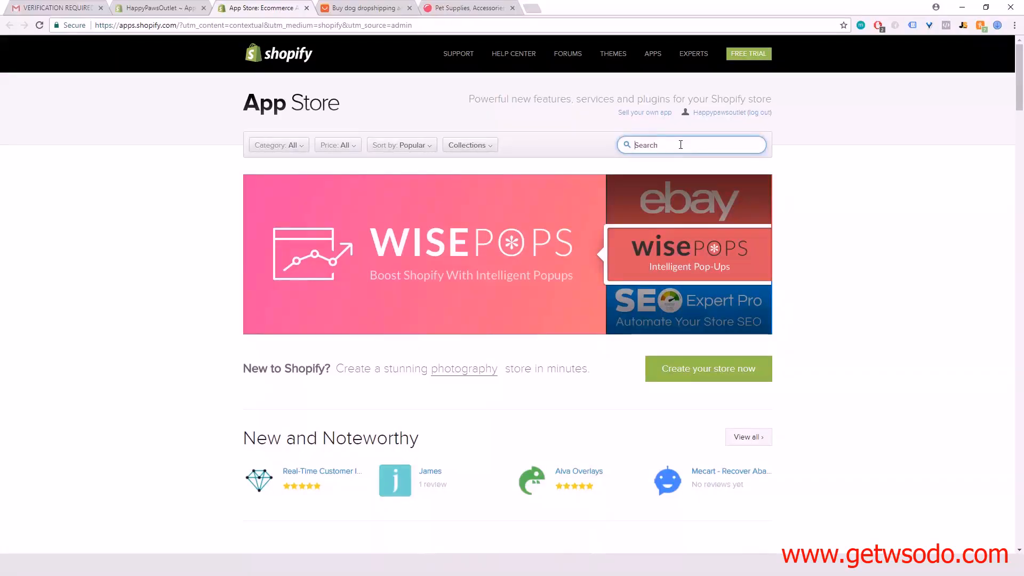
text(oberlo)
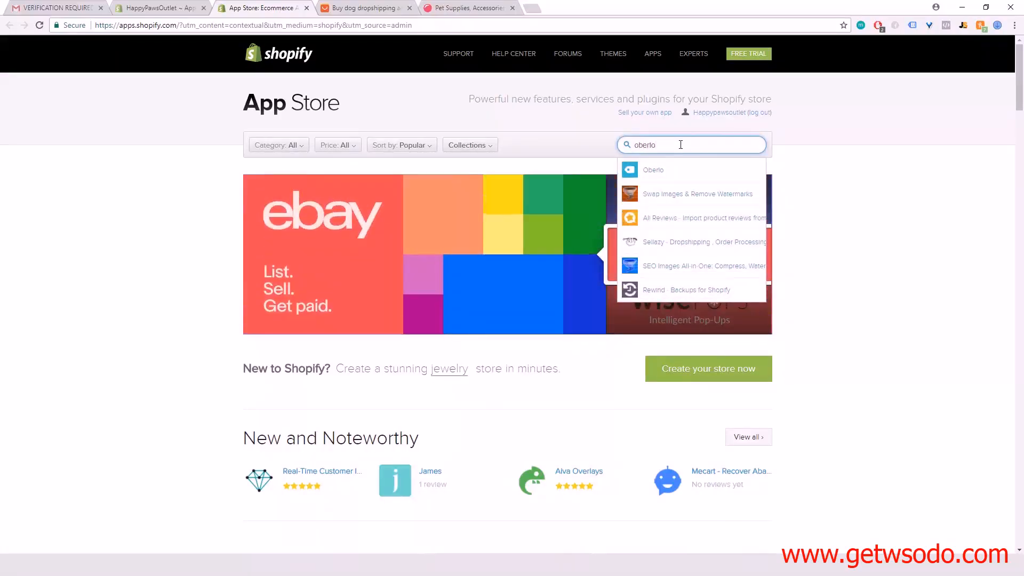
click(655, 171)
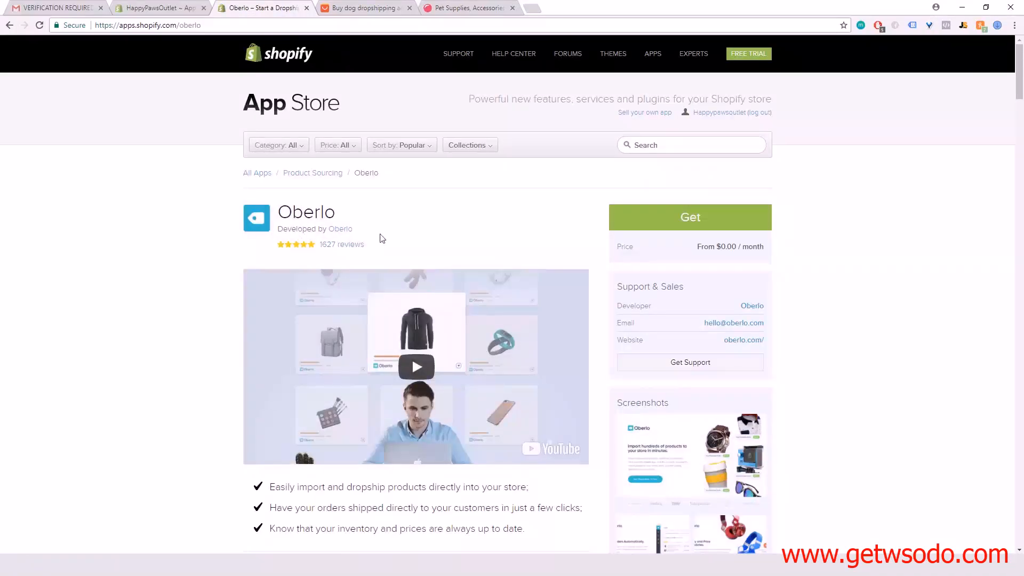
Step: Install the Oberlo app on the HappyPawsOutlet store from its App Store listing
scroll(478, 222, down, 15)
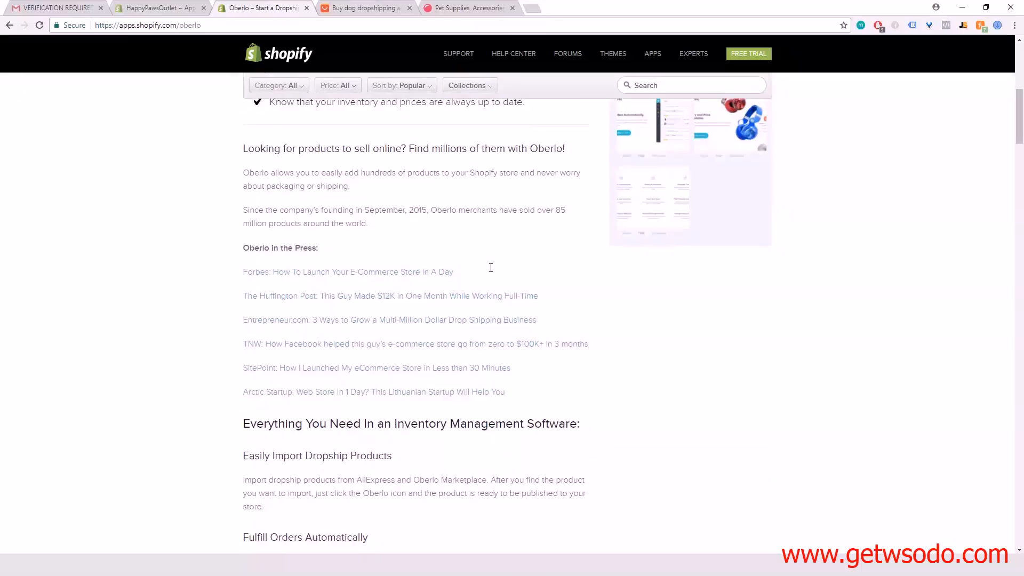
scroll(492, 313, down, 3)
scroll(492, 313, up, 20)
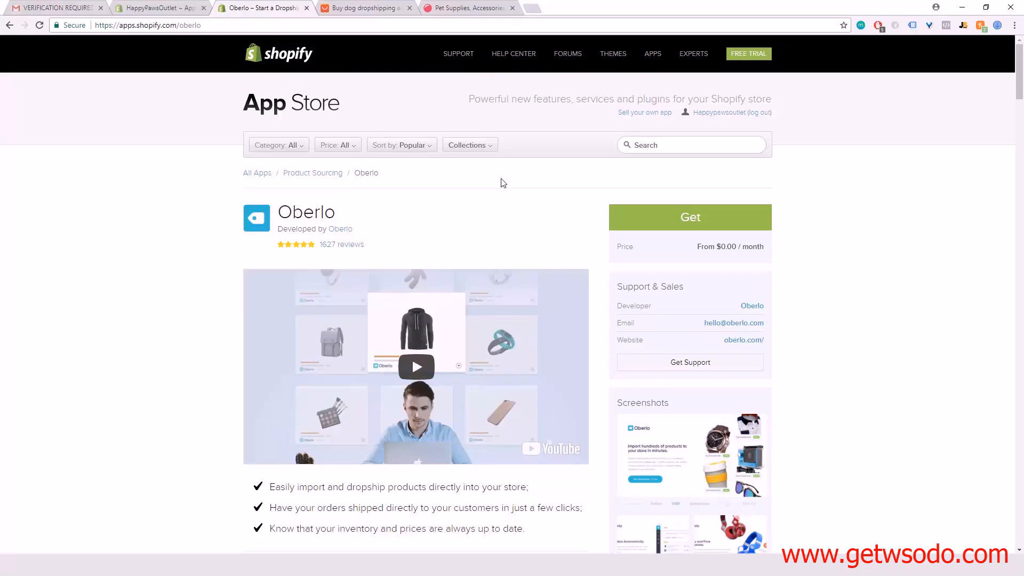
scroll(101, 408, down, 5)
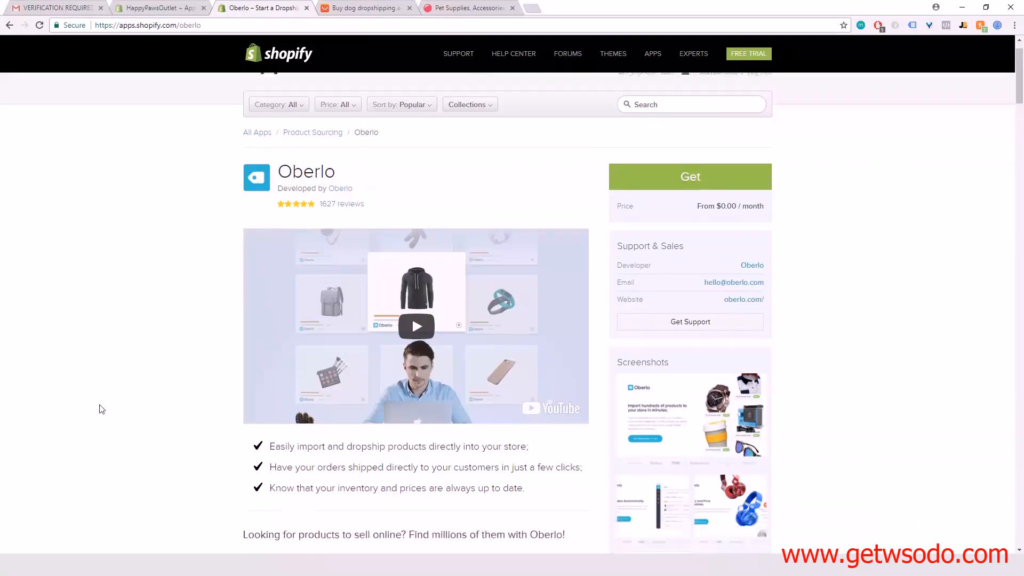
scroll(407, 401, down, 8)
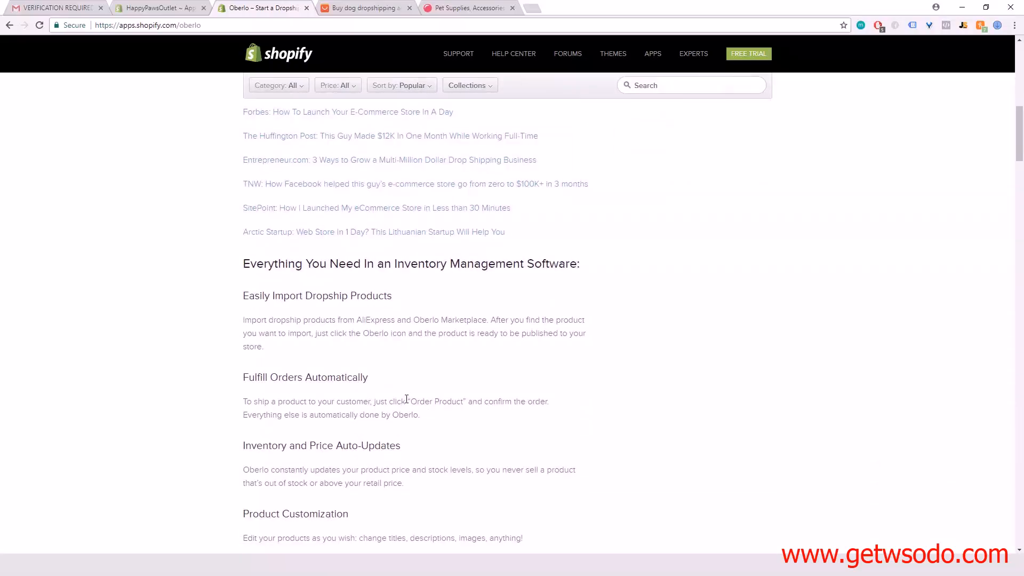
scroll(406, 399, up, 13)
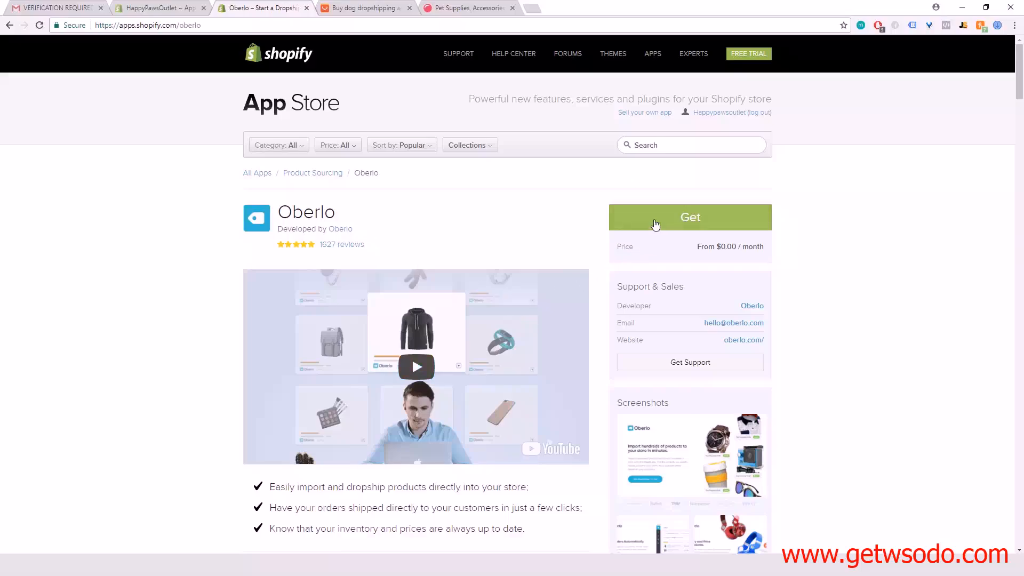
click(695, 218)
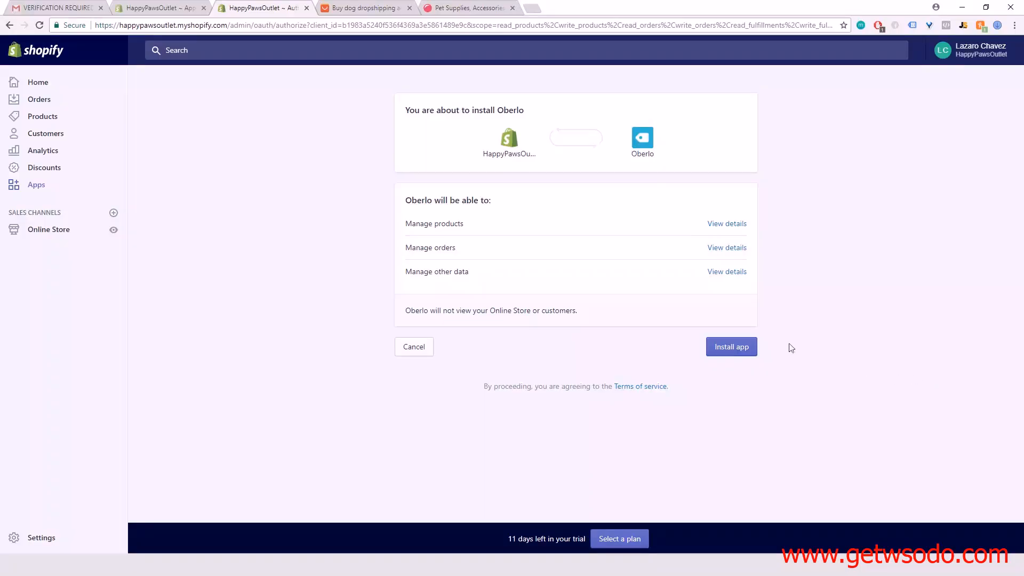
click(732, 347)
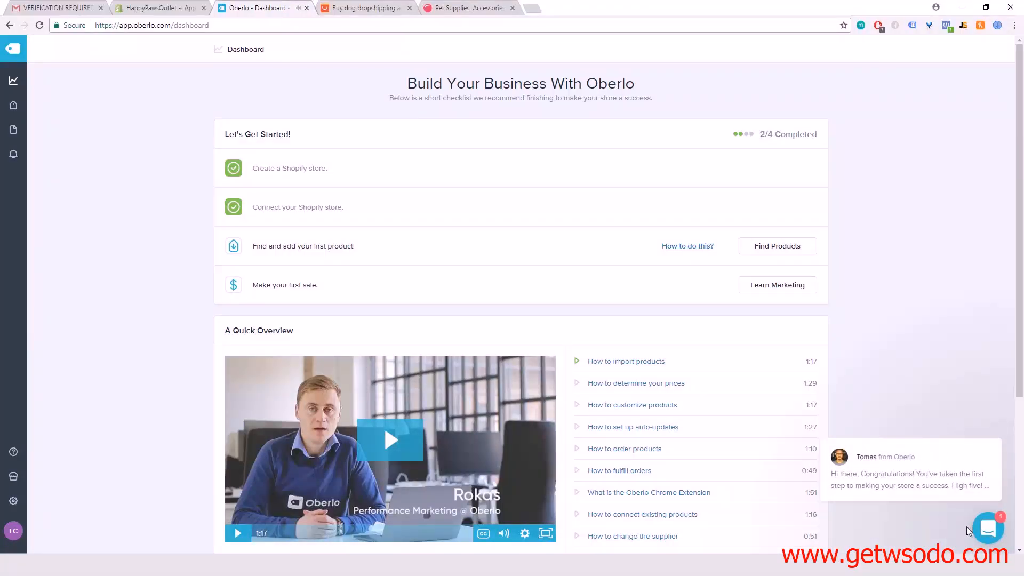
Step: Read the welcome chat message, close the chat, and look over the dashboard's checklist, overview videos and dropshipping articles
mouse_move(958, 483)
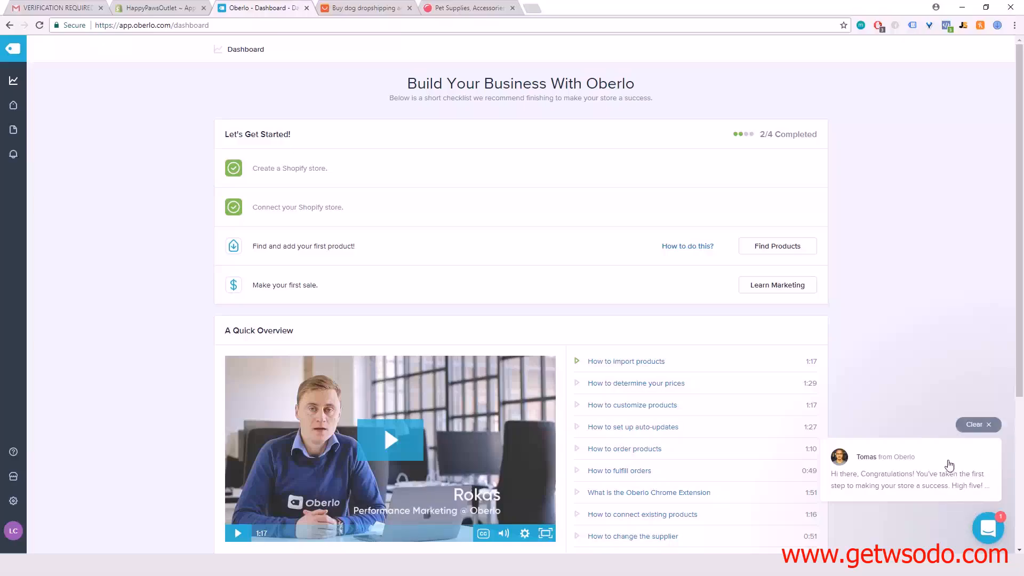
click(985, 527)
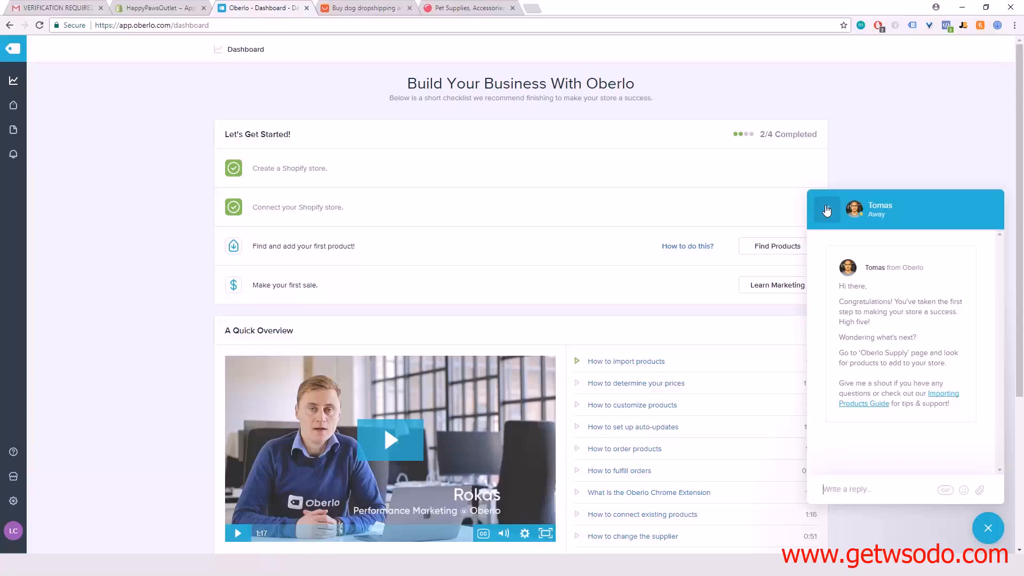
click(826, 211)
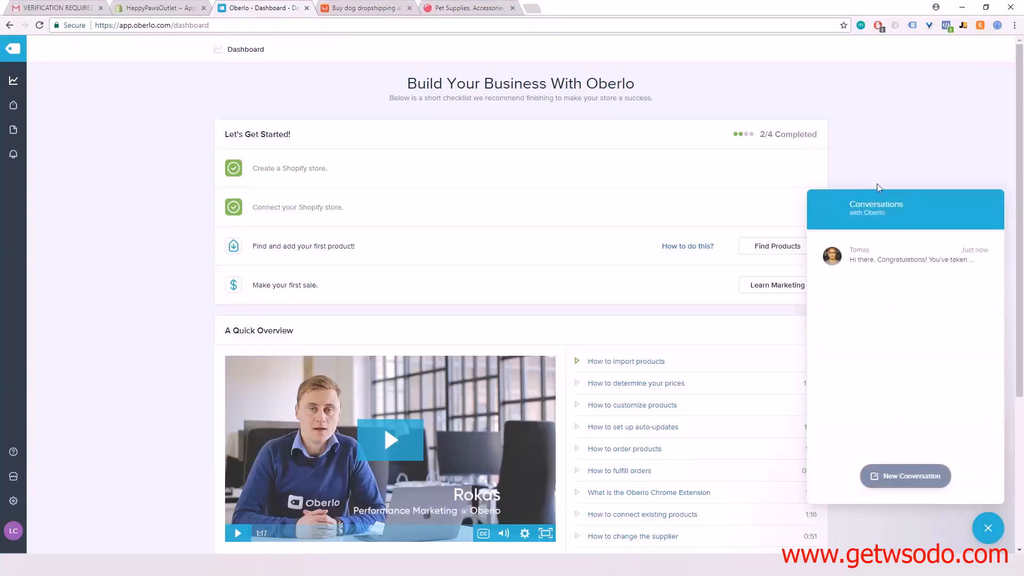
click(992, 533)
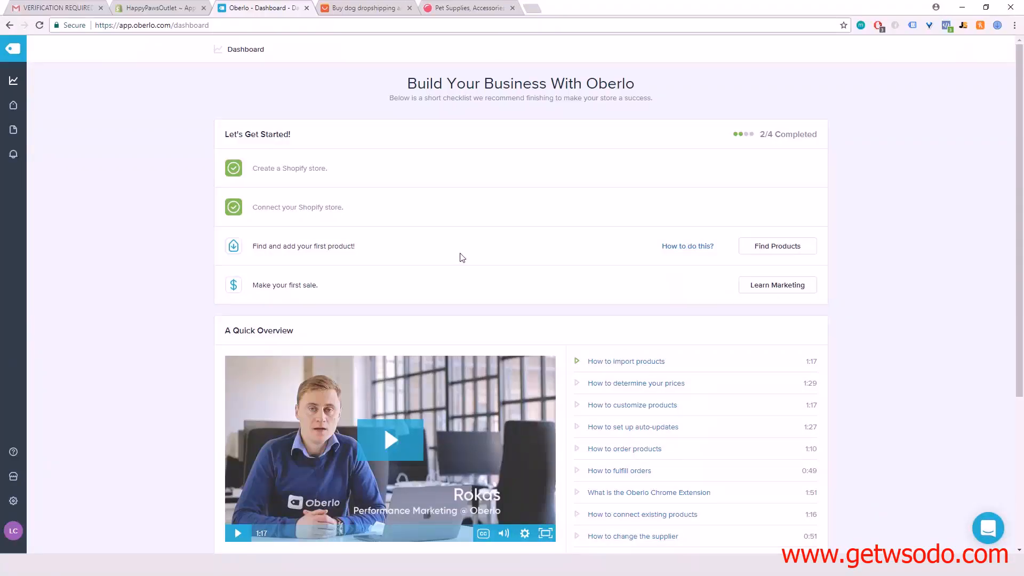
scroll(497, 237, down, 2)
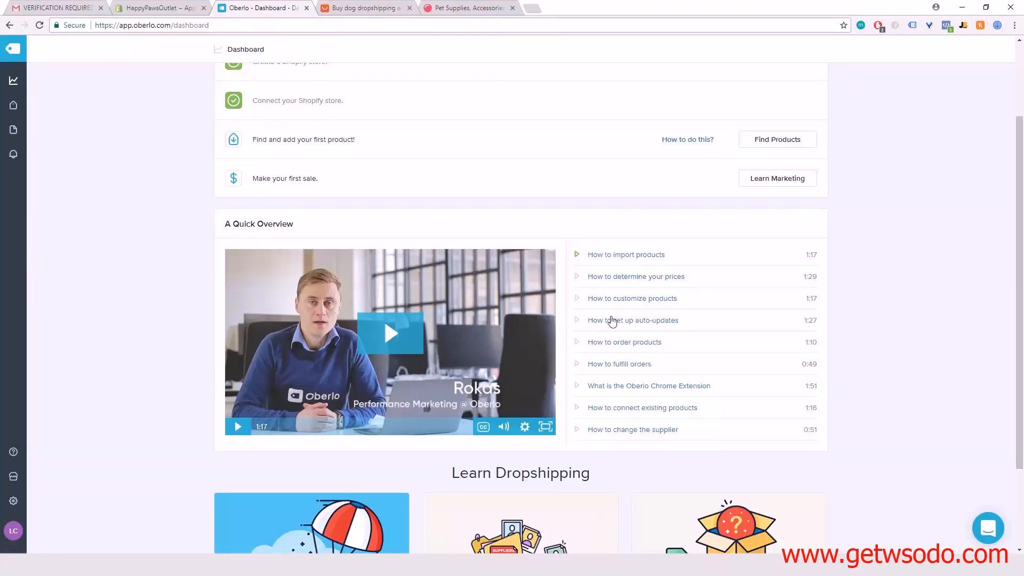
scroll(613, 318, down, 2)
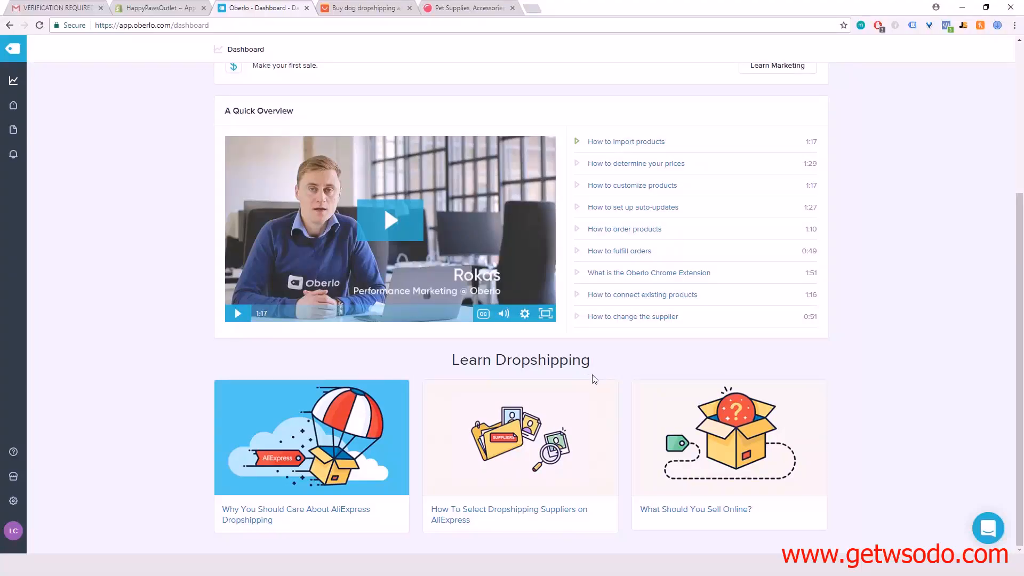
scroll(594, 379, up, 4)
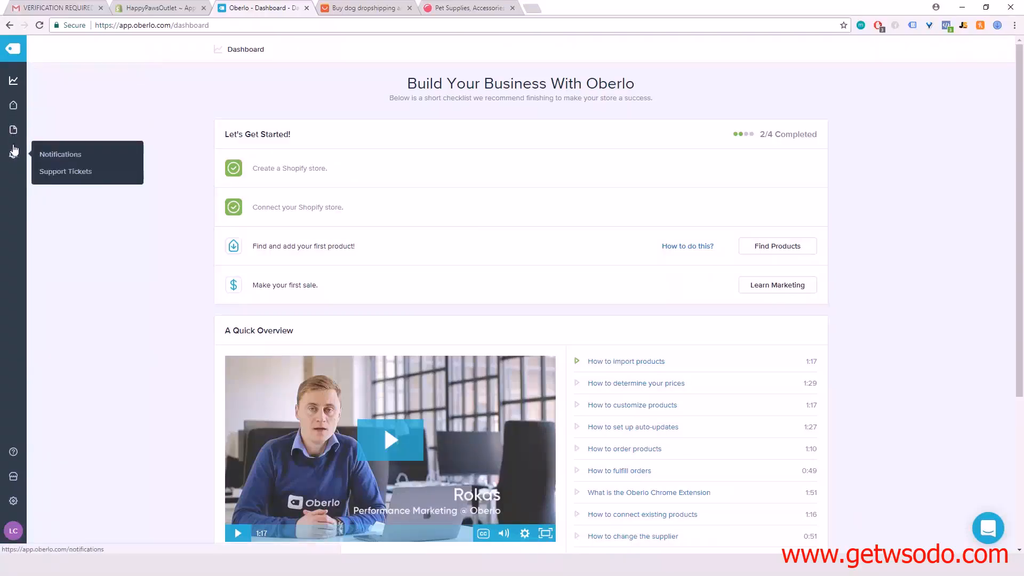
mouse_move(13, 107)
mouse_move(15, 451)
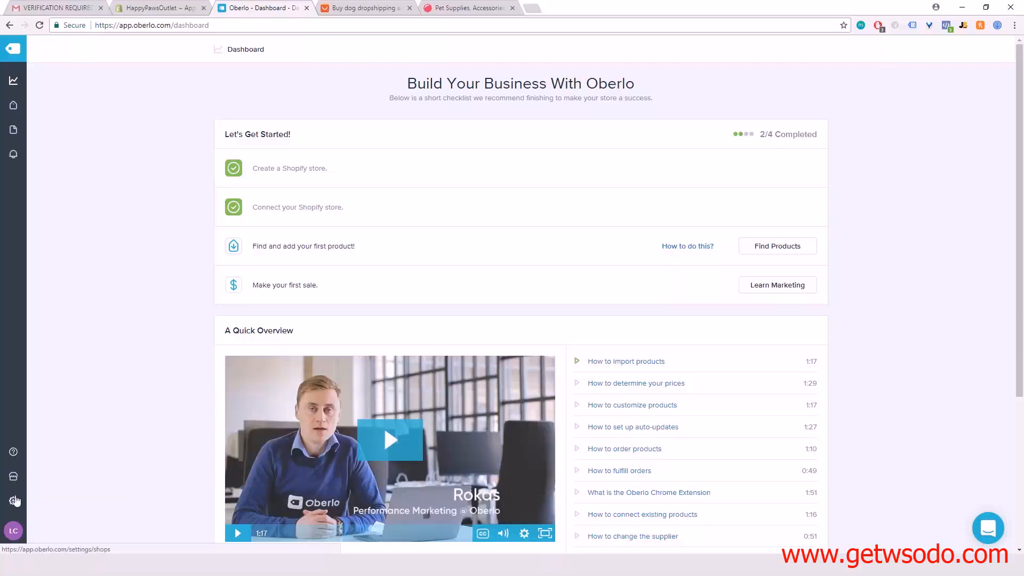
Step: Turn off the compared-at price rule in Oberlo's global pricing rules and save the settings
click(12, 500)
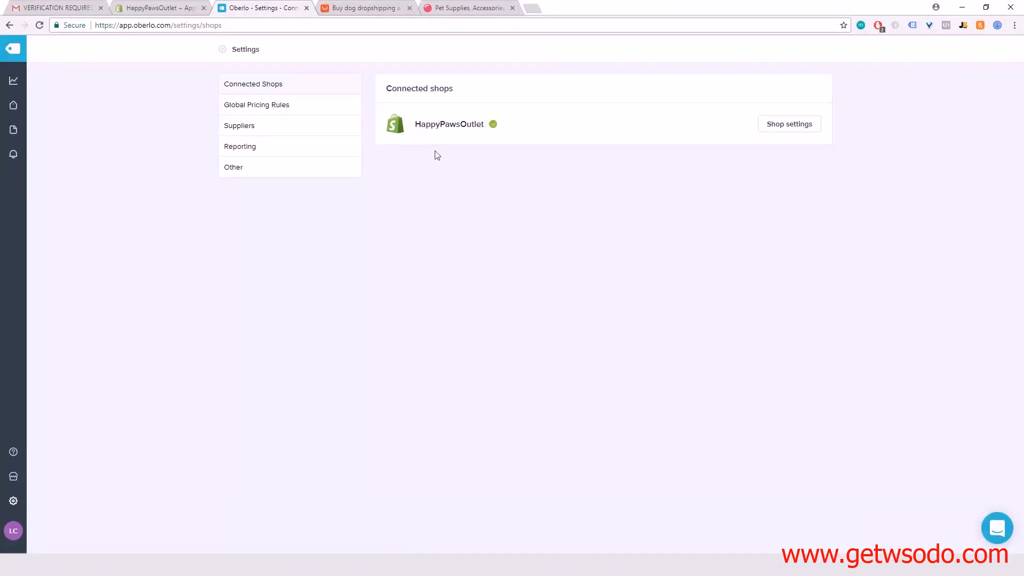
click(271, 105)
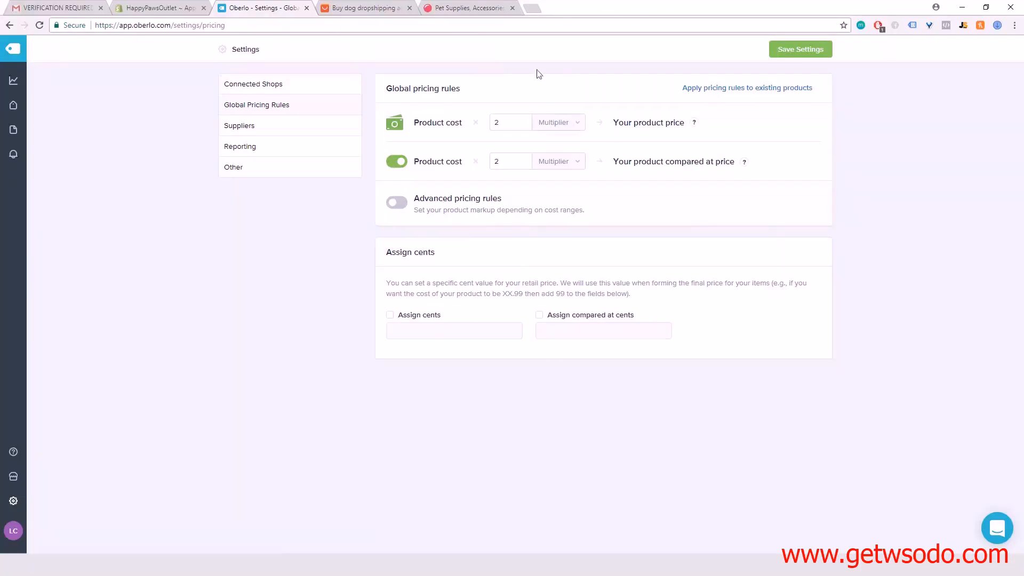
click(400, 162)
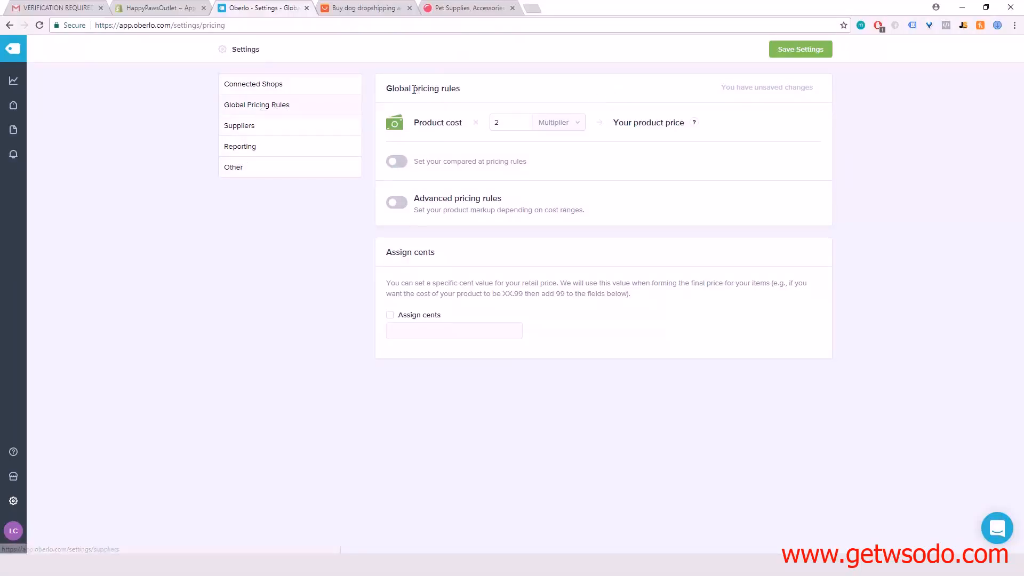
click(811, 51)
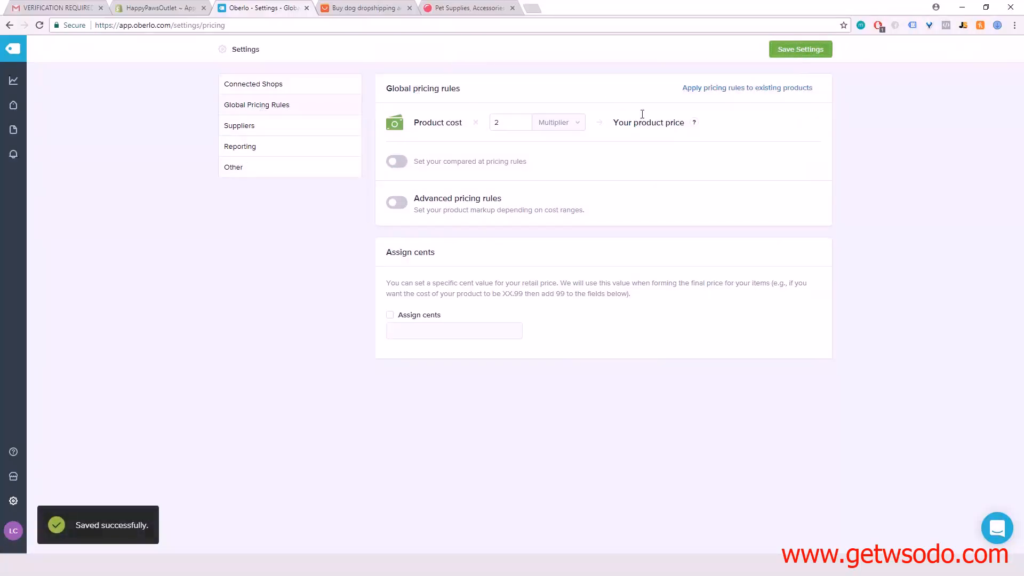
Step: In the supplier settings, set the AliExpress default shipping method to ePacket and enter an override phone number
click(289, 133)
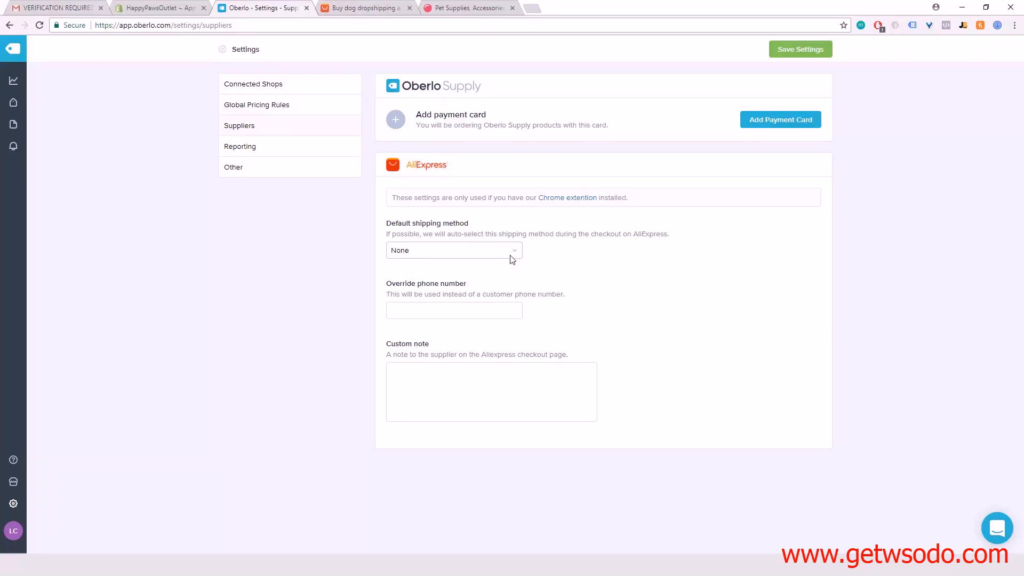
click(464, 252)
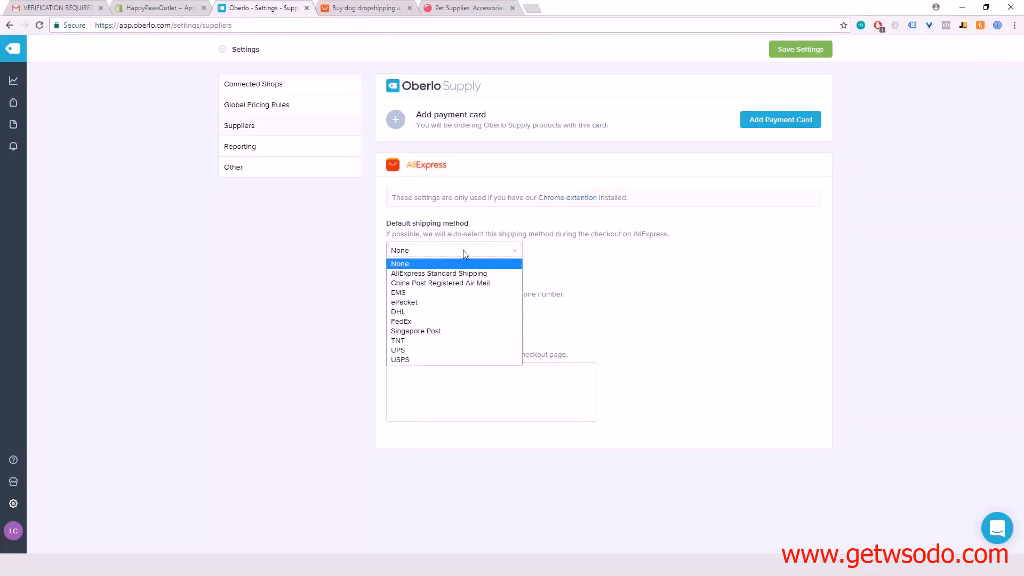
click(438, 302)
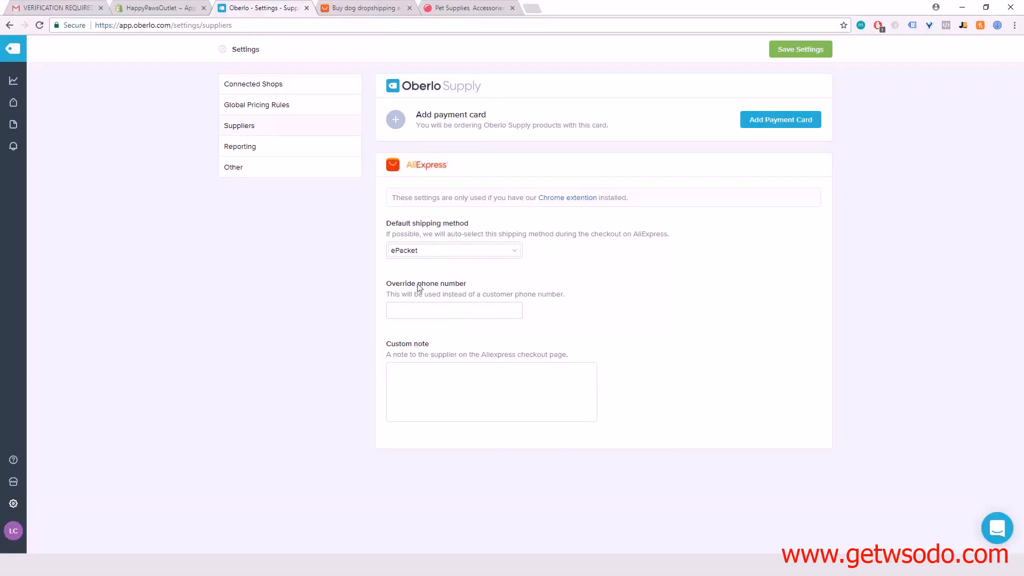
click(425, 305)
text(1800111)
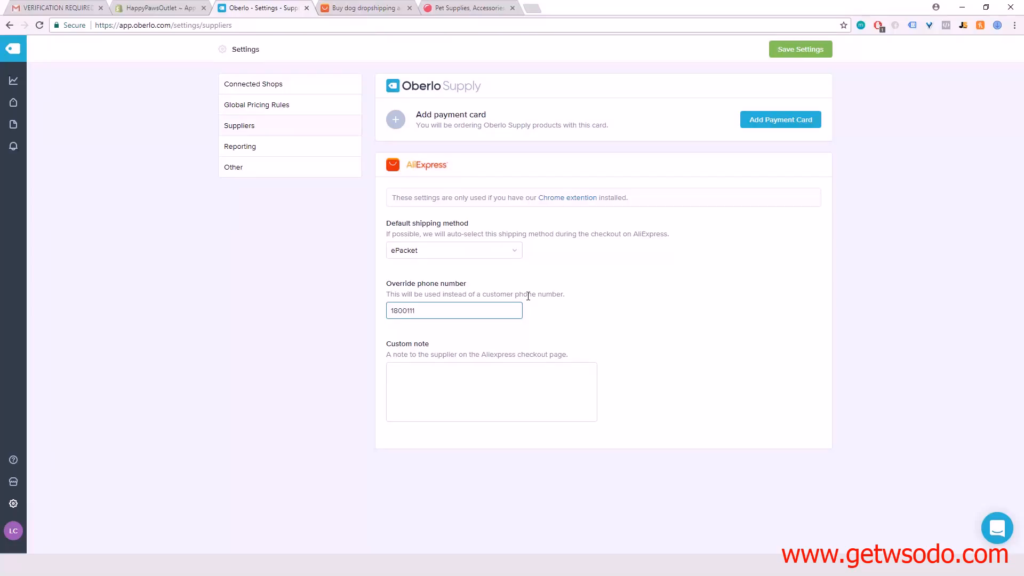
text(1234)
Step: Enter the supplier custom note "I am doing dropshipping. Please do not include price receipt. Thank you!" and save the settings
click(453, 375)
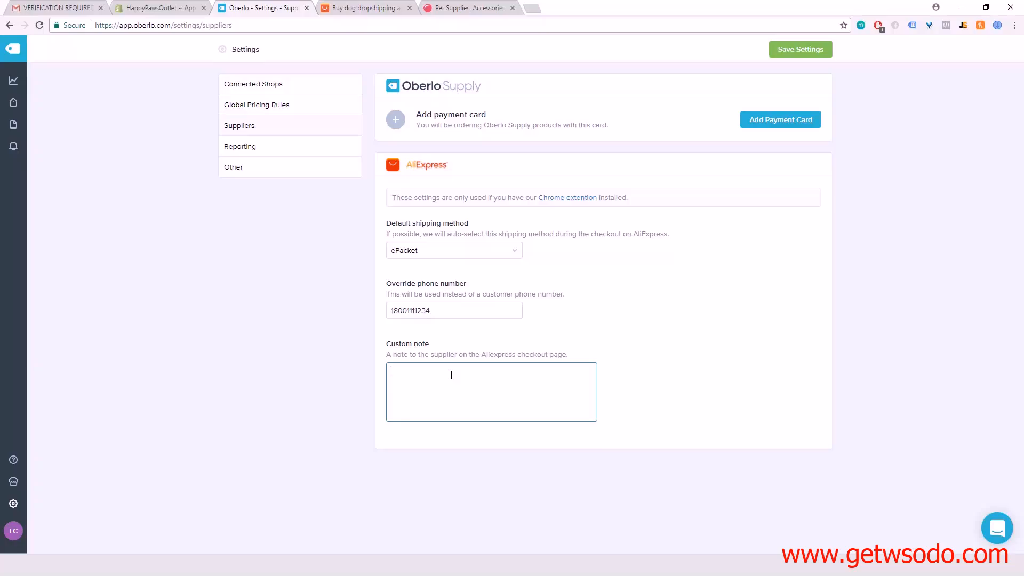
text(T)
text( am doing )
text(dropshipp)
text(ing. )
text(Please do no)
text(t include p)
text(rice receipt)
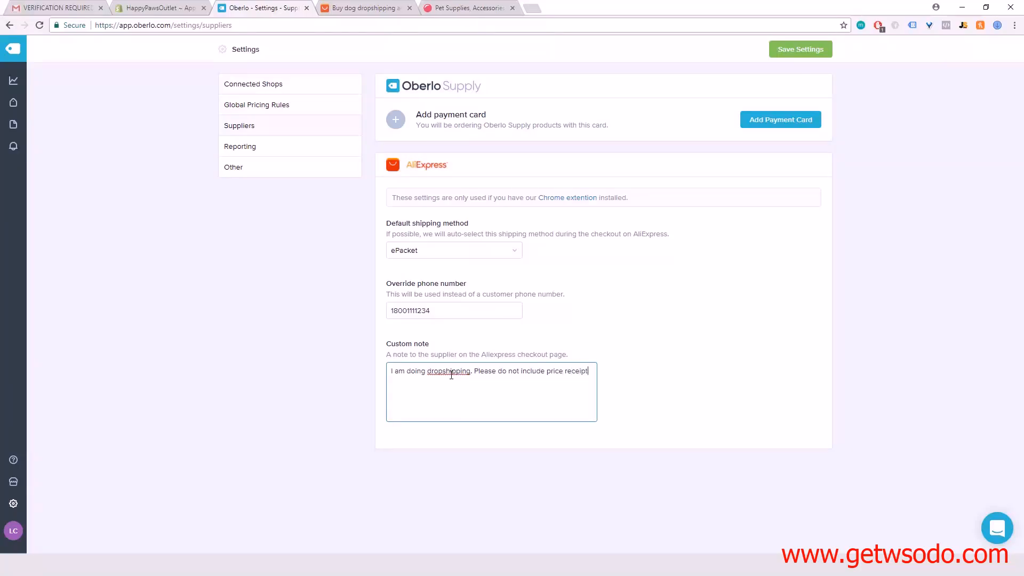
text(. Thank you)
click(794, 54)
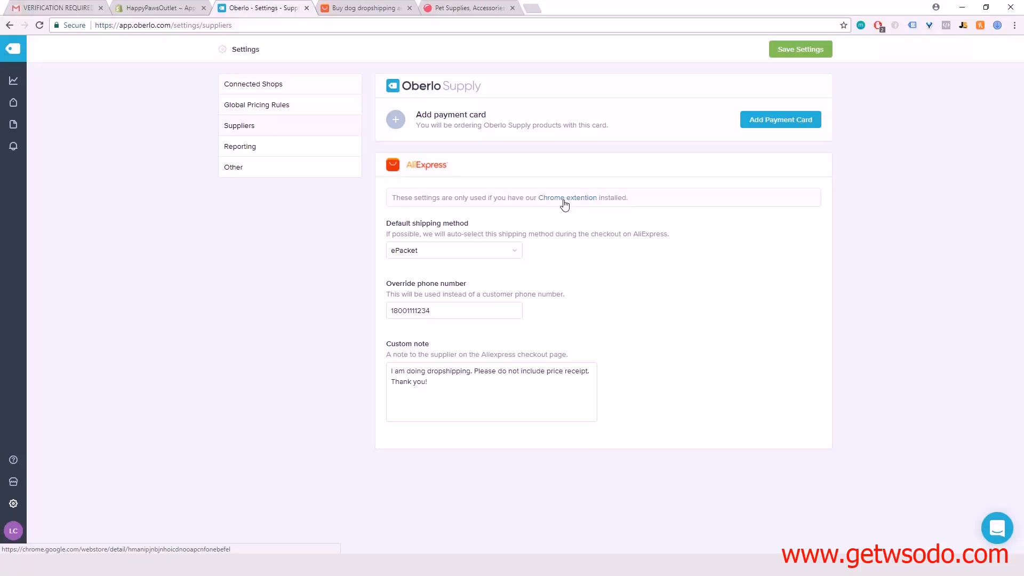
Step: Enable the "Oberlo - Aliexpress.com Product Importer" extension in Chrome, close the extension pages and return to Oberlo's settings
click(565, 198)
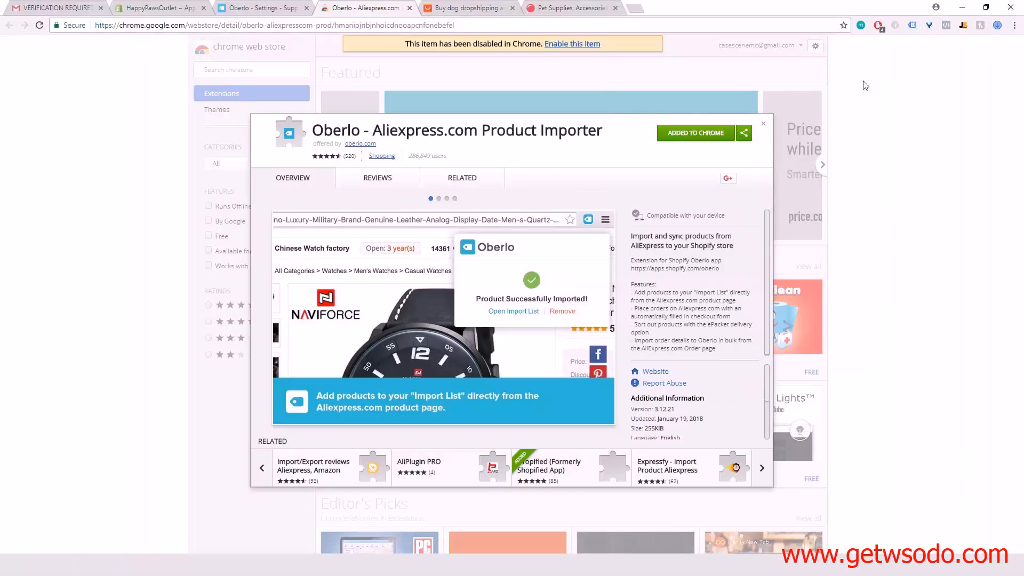
right_click(861, 26)
click(880, 105)
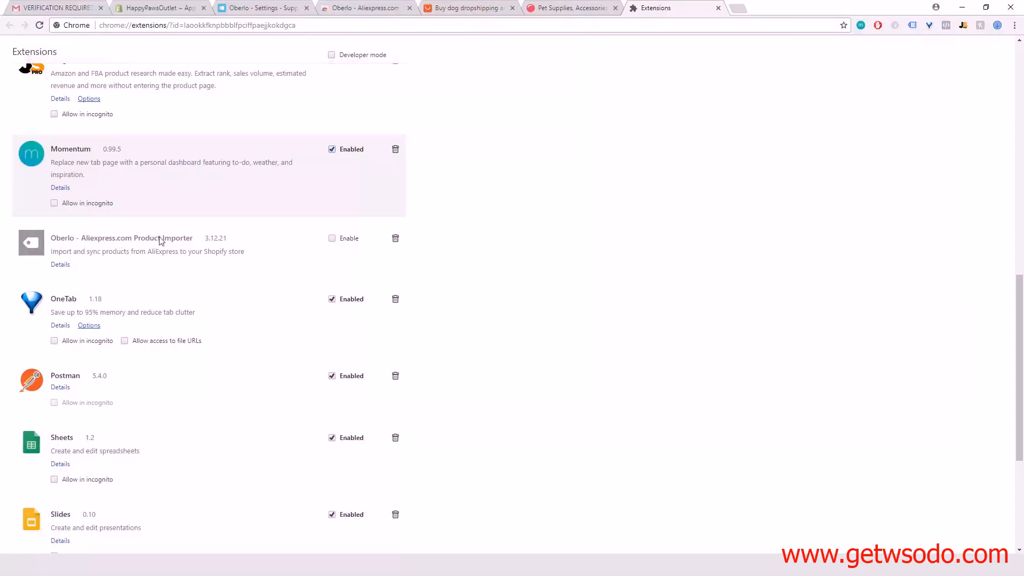
click(332, 238)
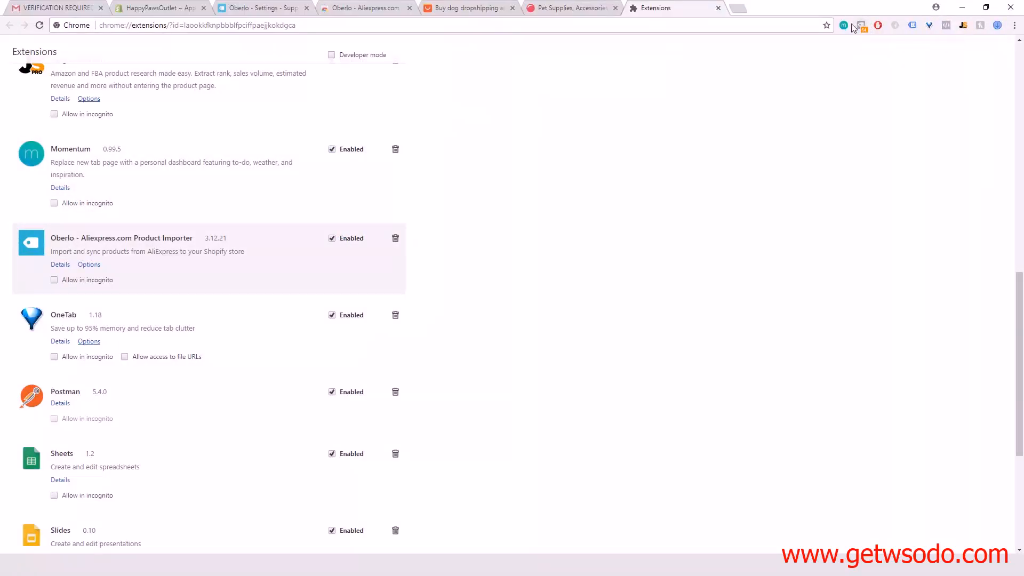
click(717, 7)
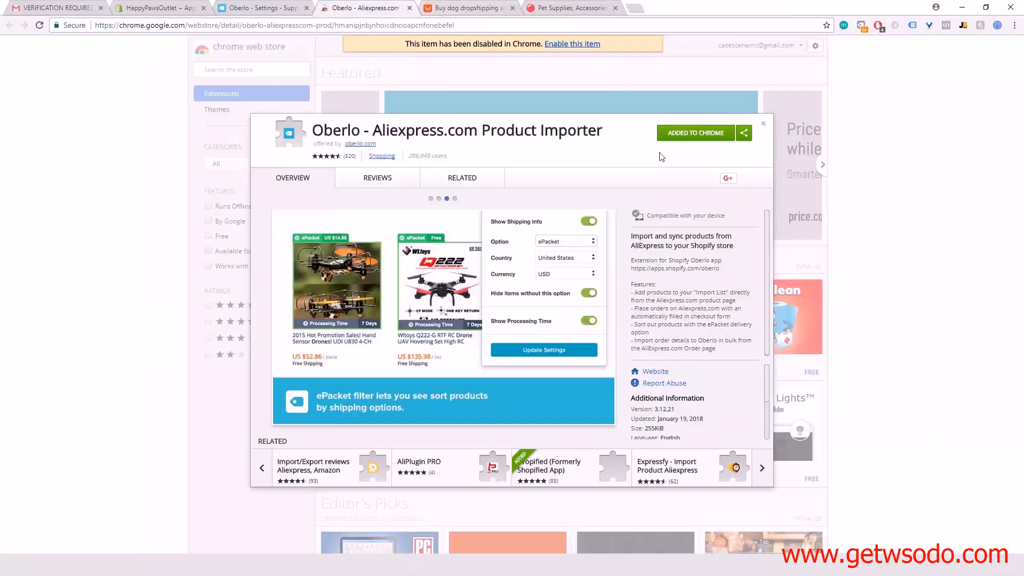
click(410, 8)
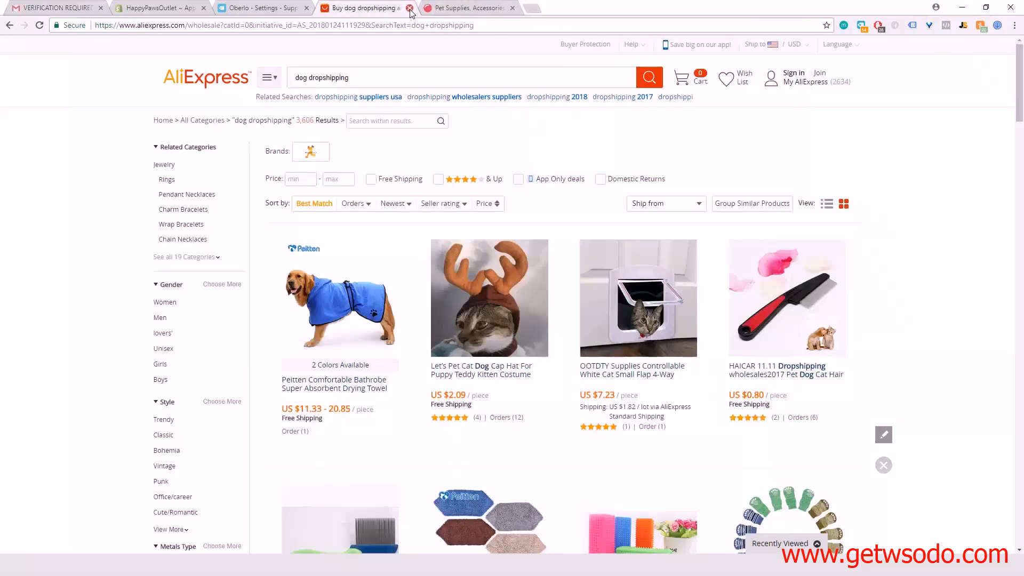
click(256, 8)
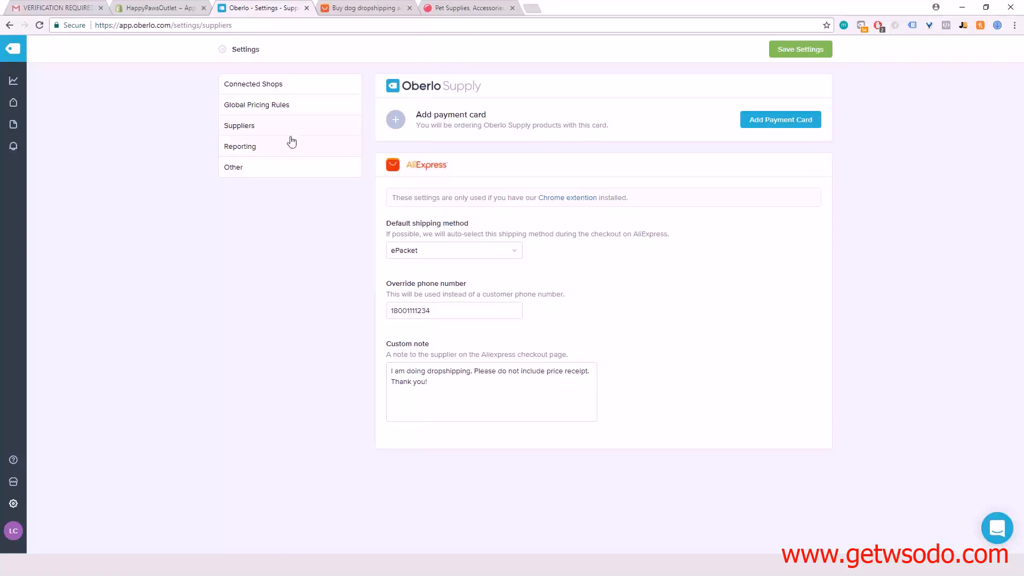
Step: Review the Reporting settings, then save the Other settings with the reply-to email address and time zone
click(266, 155)
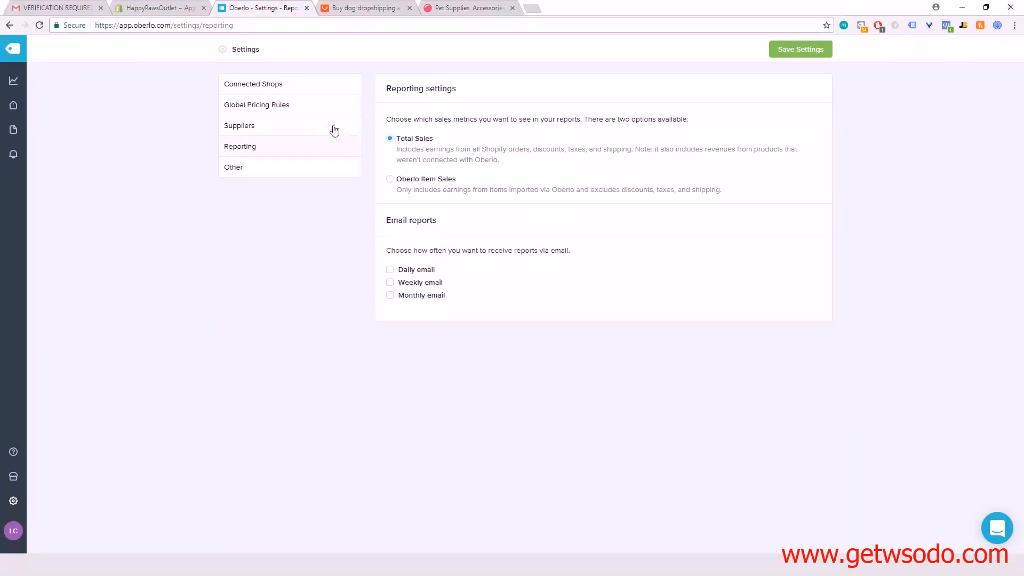
click(273, 172)
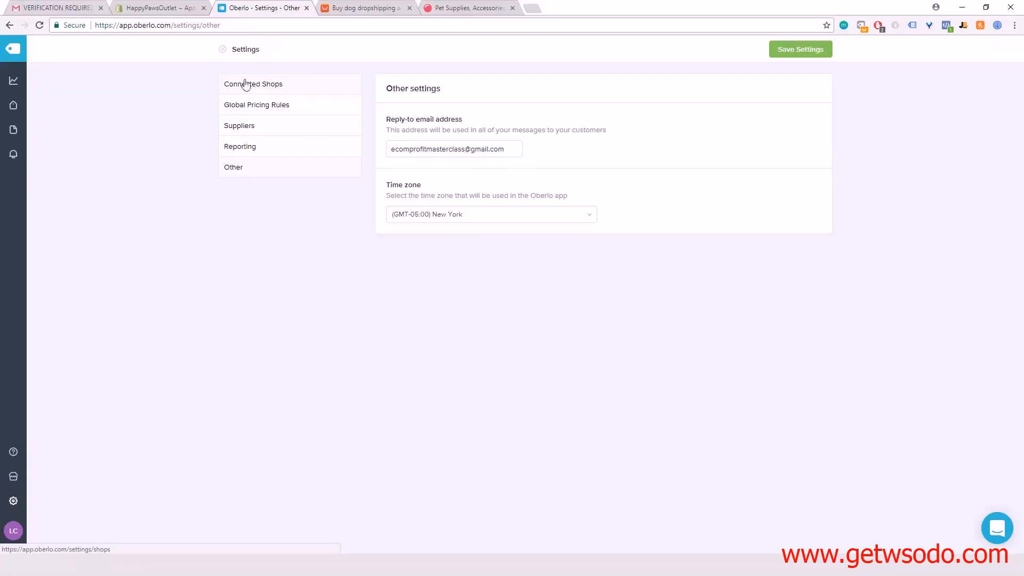
click(798, 49)
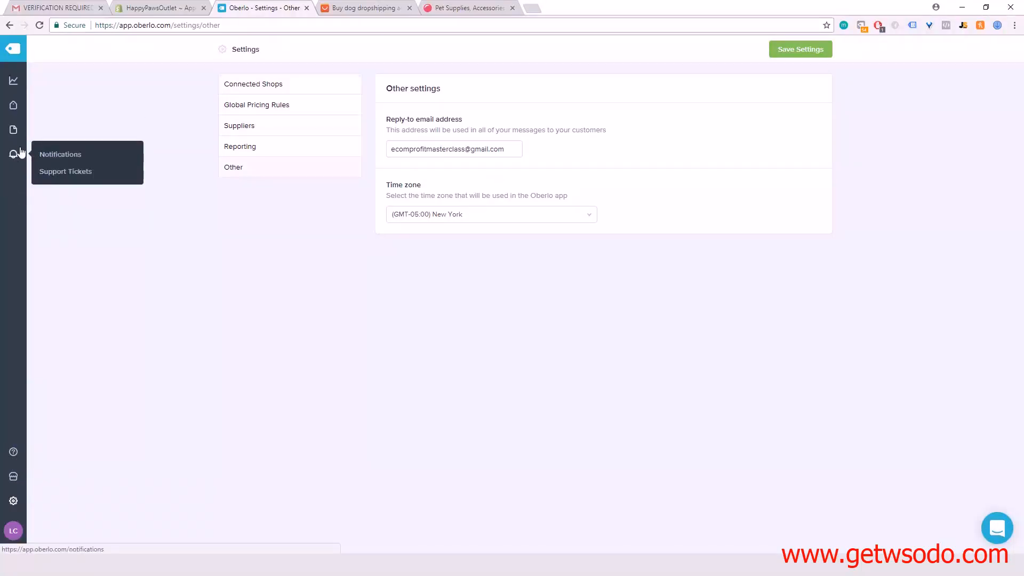
mouse_move(13, 106)
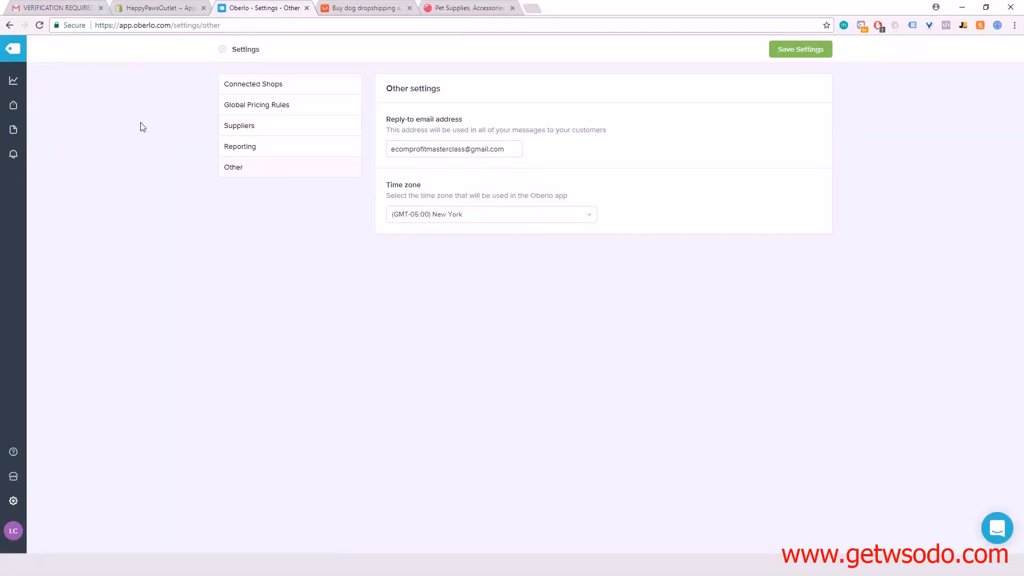